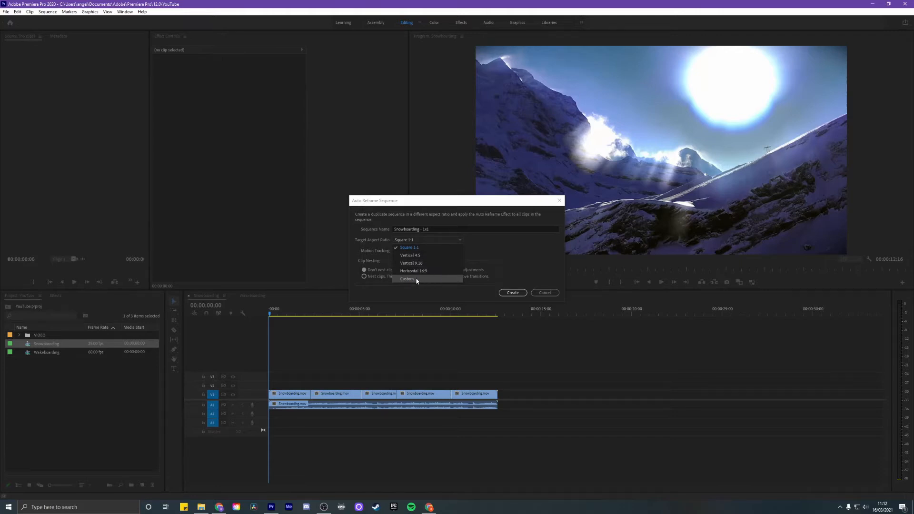
# Create the auto-reframed Snowboarding sequence with a Square 1:1 aspect ratio, Default motion tracking and clips not nested
pyautogui.click(422, 248)
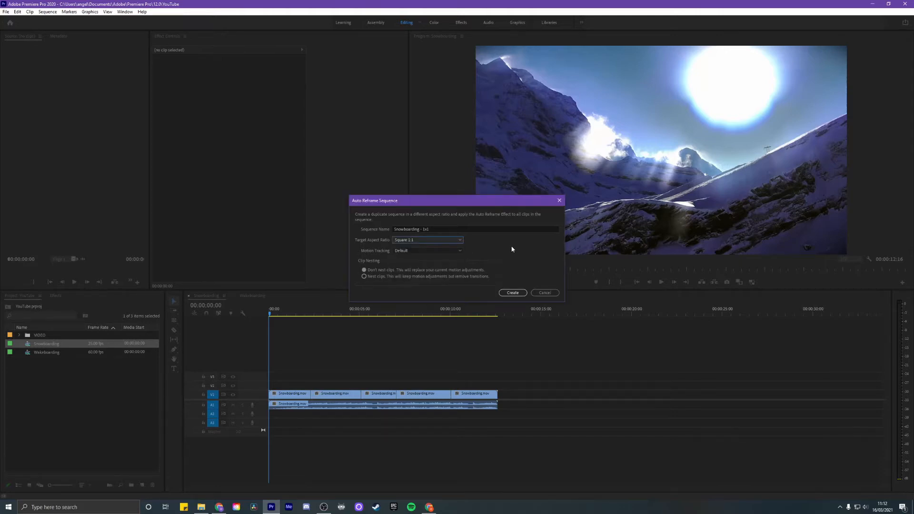
pyautogui.click(446, 250)
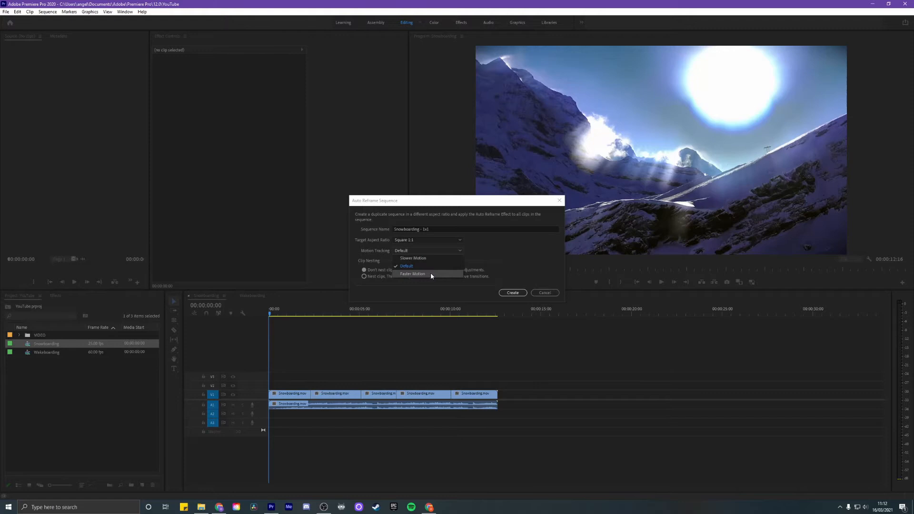
pyautogui.click(490, 255)
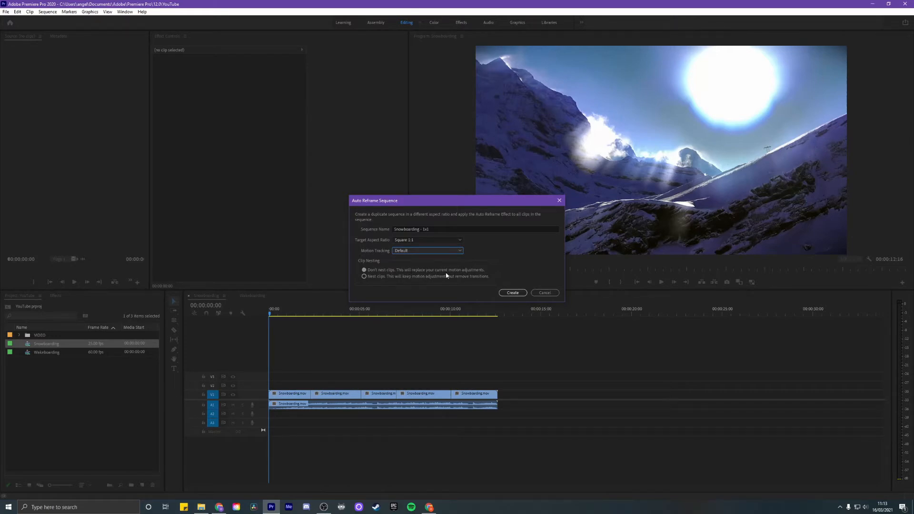
pyautogui.click(512, 292)
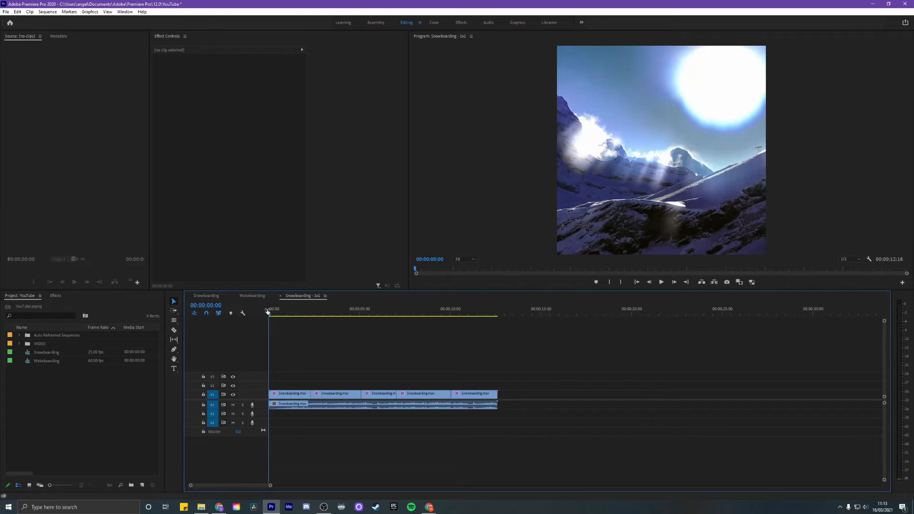
# Play through the 1x1 Snowboarding sequence to review the reframing, and return the playhead to the start
pyautogui.press('space')
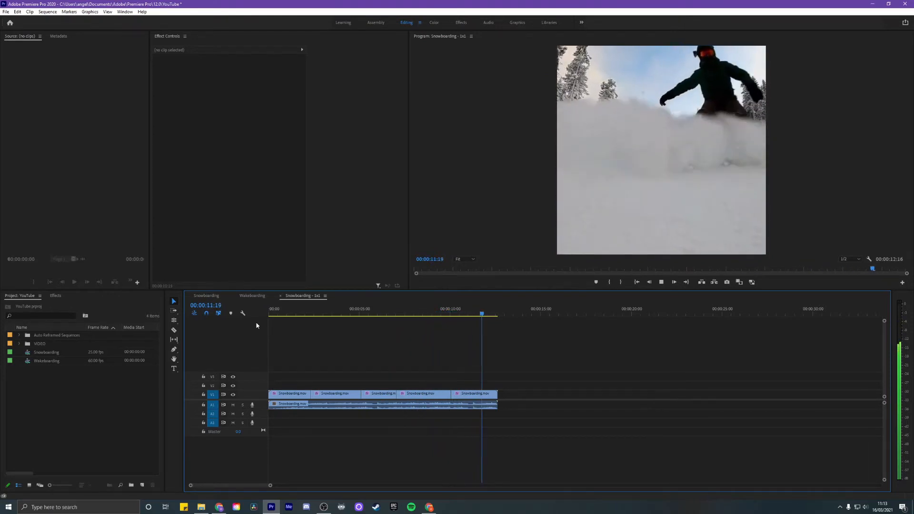
pyautogui.click(276, 314)
pyautogui.moveTo(278, 315); pyautogui.dragTo(241, 327)
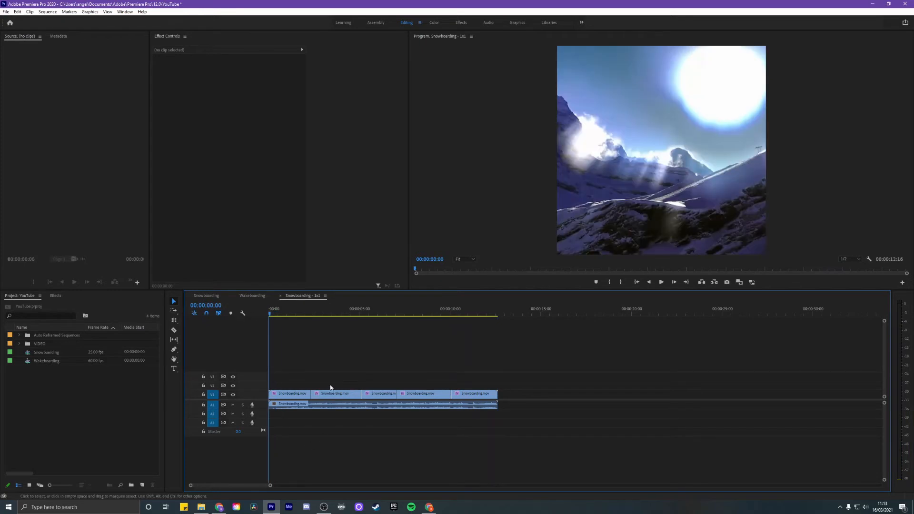
# Enable Overwrite generated path in the first Snowboarding clip's Auto Reframe effect and remove its last Adjust Position keyframe
pyautogui.click(281, 398)
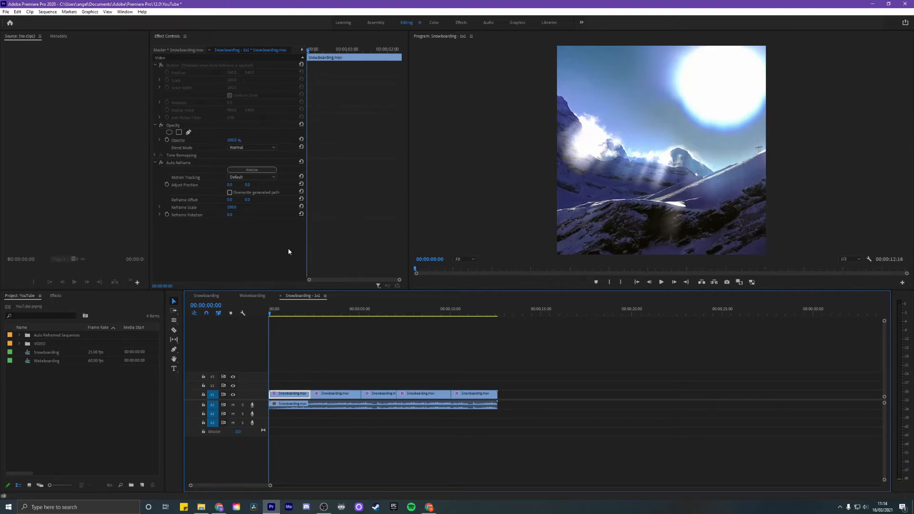
pyautogui.click(230, 192)
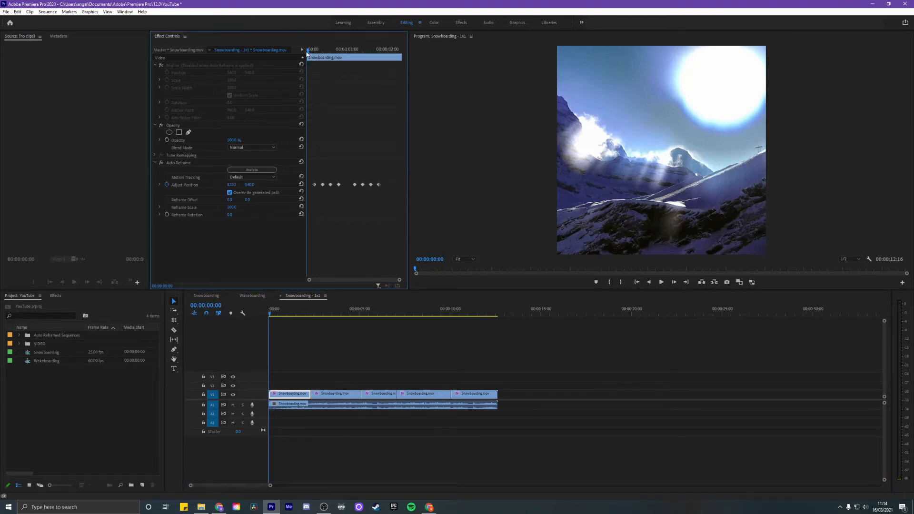
pyautogui.moveTo(309, 50); pyautogui.dragTo(384, 52)
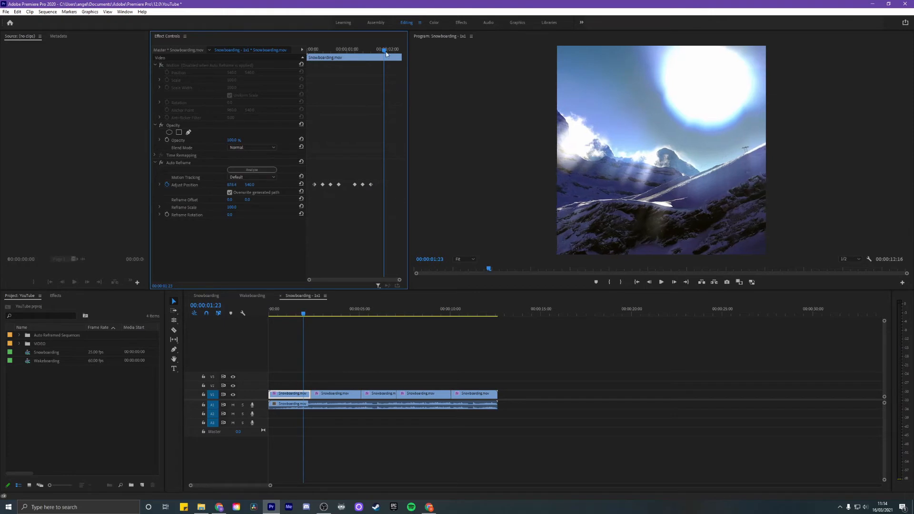
# Play back the first clip's adjusted reframing from its middle and return the playhead to the sequence start
pyautogui.click(357, 51)
pyautogui.press('space')
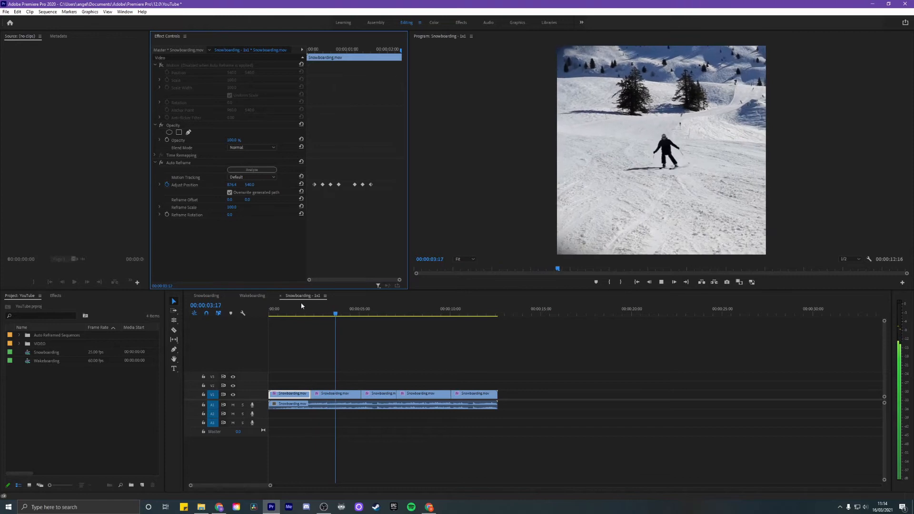
pyautogui.click(246, 324)
pyautogui.press('Home')
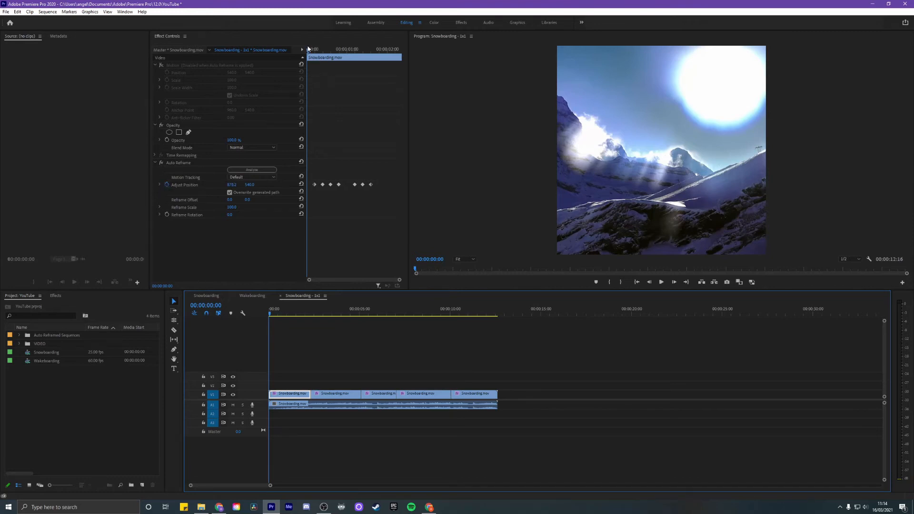
# Move the first Adjust Position keyframe to the very start of the clip and preview the motion
pyautogui.moveTo(311, 51)
pyautogui.mouseDown()
pyautogui.moveTo(319, 51)
pyautogui.moveTo(307, 52)
pyautogui.mouseUp()
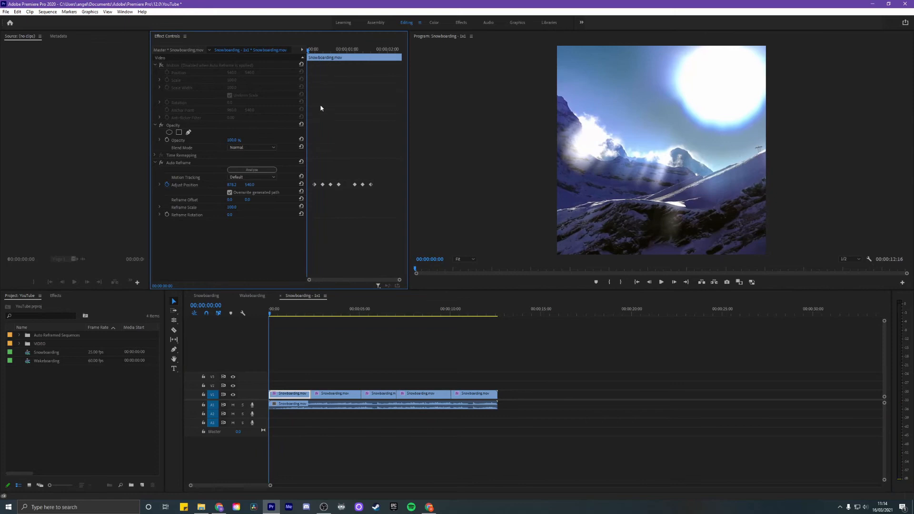
pyautogui.moveTo(314, 185); pyautogui.dragTo(307, 187)
pyautogui.press('space')
pyautogui.press('space')
pyautogui.moveTo(292, 312); pyautogui.dragTo(255, 310)
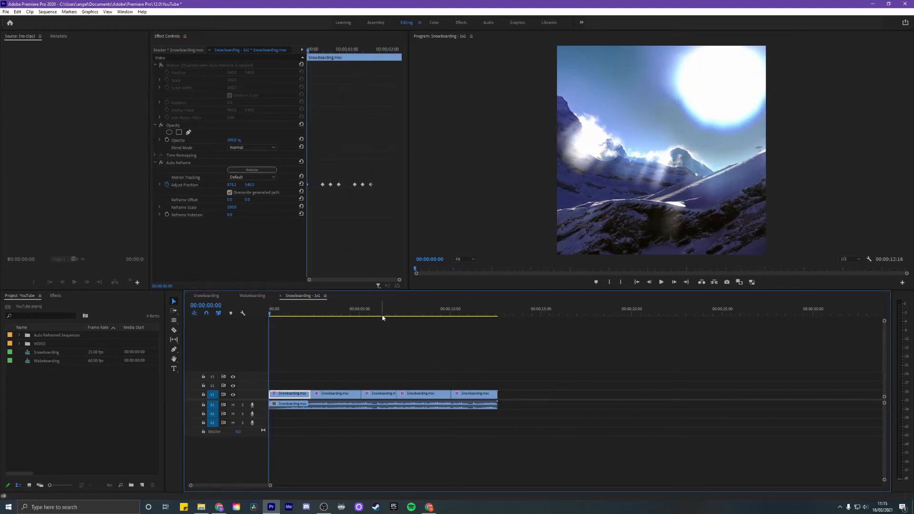
# Apply the Auto Reframe effect to the clip in the Wakeboarding sequence and play back the result
pyautogui.click(252, 296)
pyautogui.moveTo(291, 315); pyautogui.dragTo(252, 315)
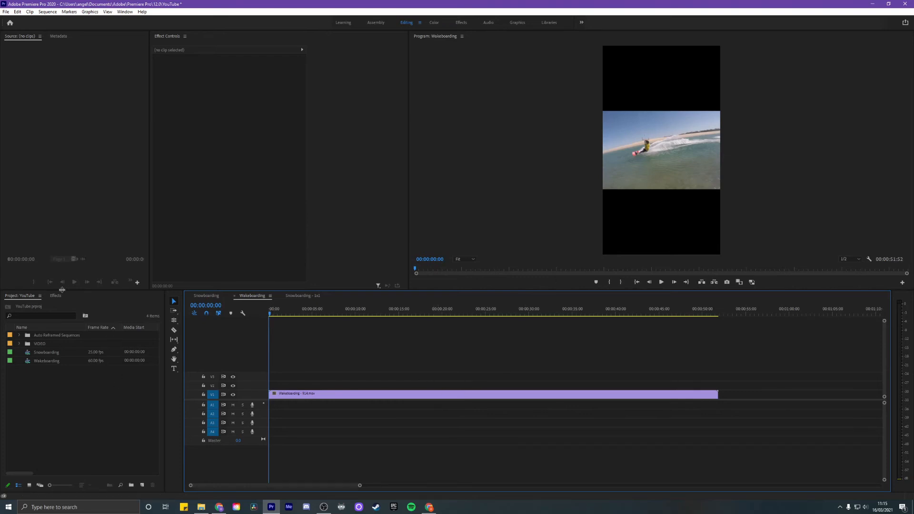
pyautogui.click(56, 296)
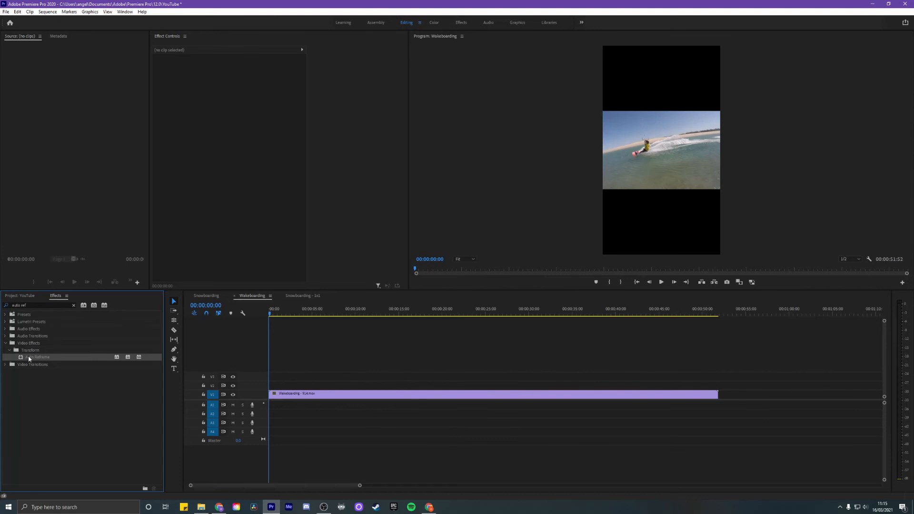
pyautogui.moveTo(28, 355); pyautogui.dragTo(293, 393)
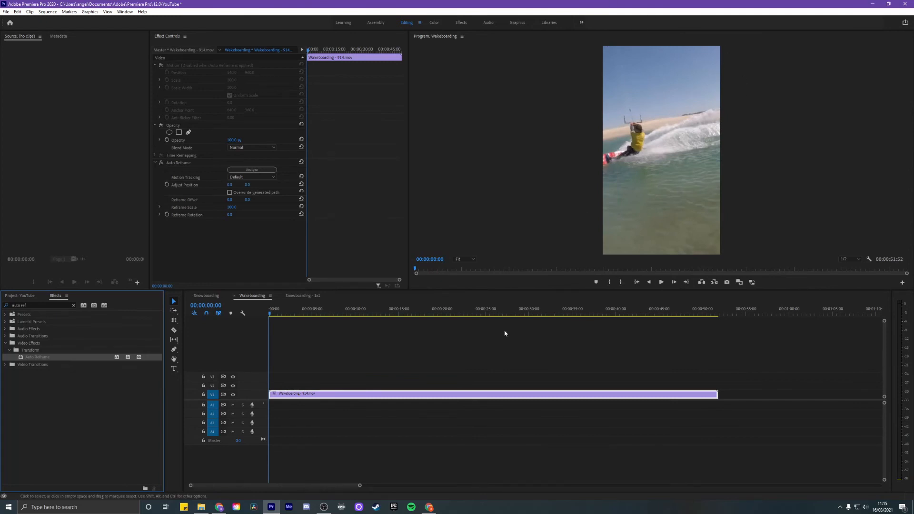
pyautogui.press('space')
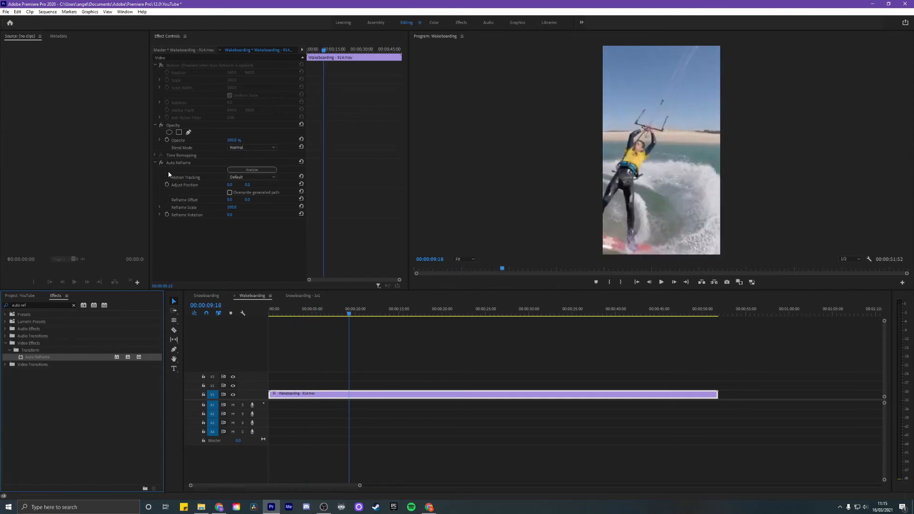
# Enable Overwrite generated path for the Wakeboarding clip's Auto Reframe and widen the effect keyframe area to inspect the keyframes
pyautogui.click(230, 193)
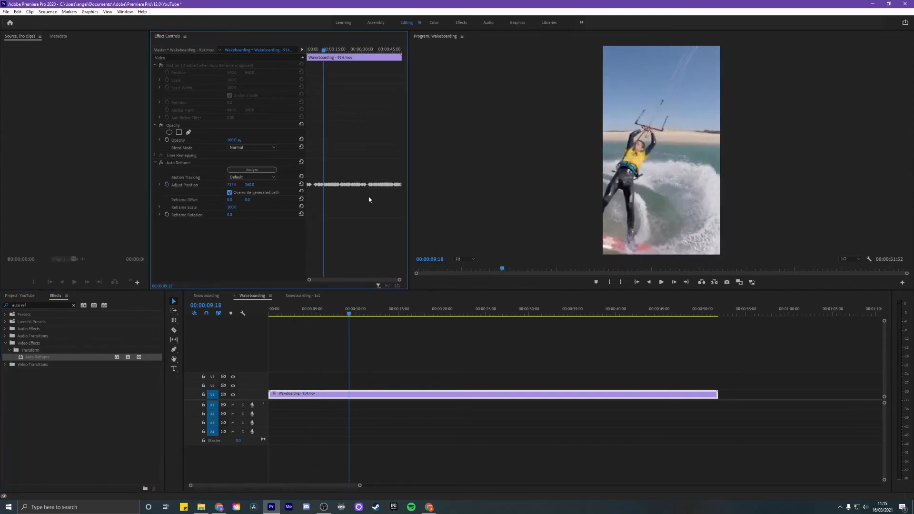
pyautogui.moveTo(408, 187); pyautogui.dragTo(510, 187)
pyautogui.moveTo(369, 223); pyautogui.dragTo(347, 232)
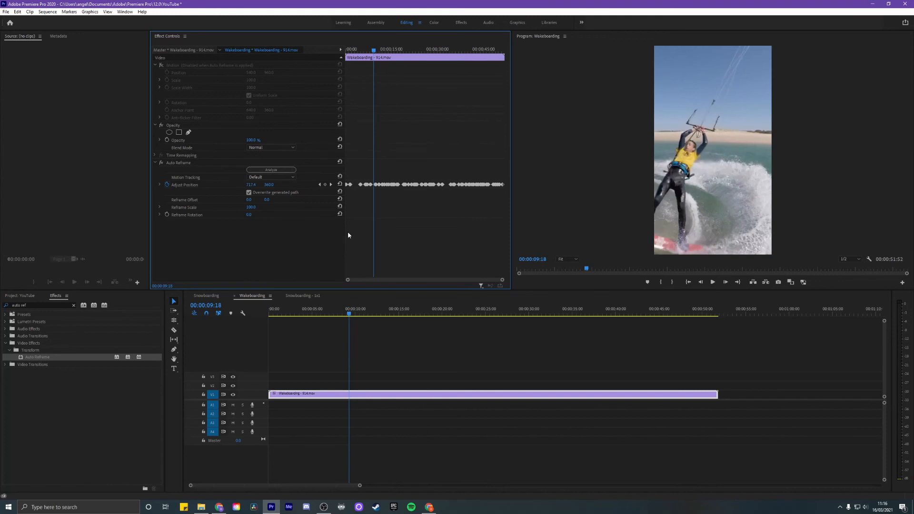
# Create an auto-reframed duplicate of the original Snowboarding sequence with the Vertical 4:5 aspect ratio
pyautogui.click(21, 297)
pyautogui.rightClick(38, 354)
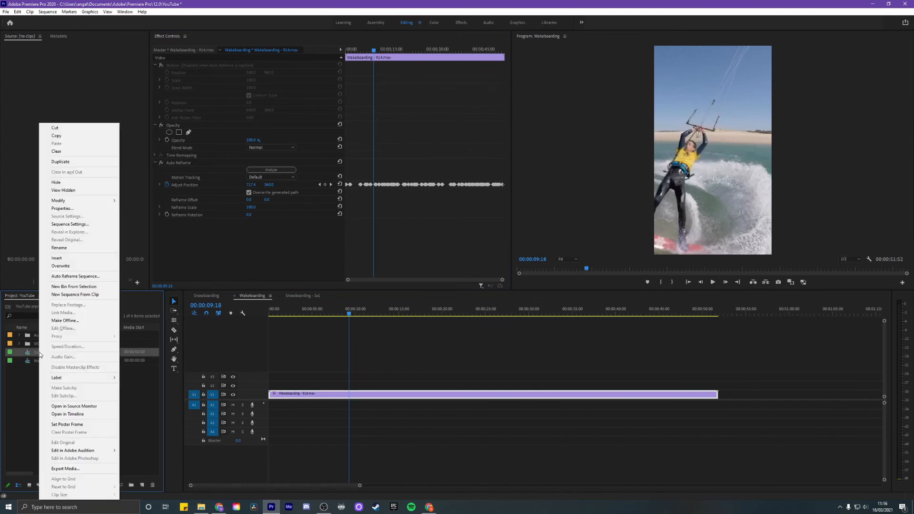
pyautogui.click(106, 276)
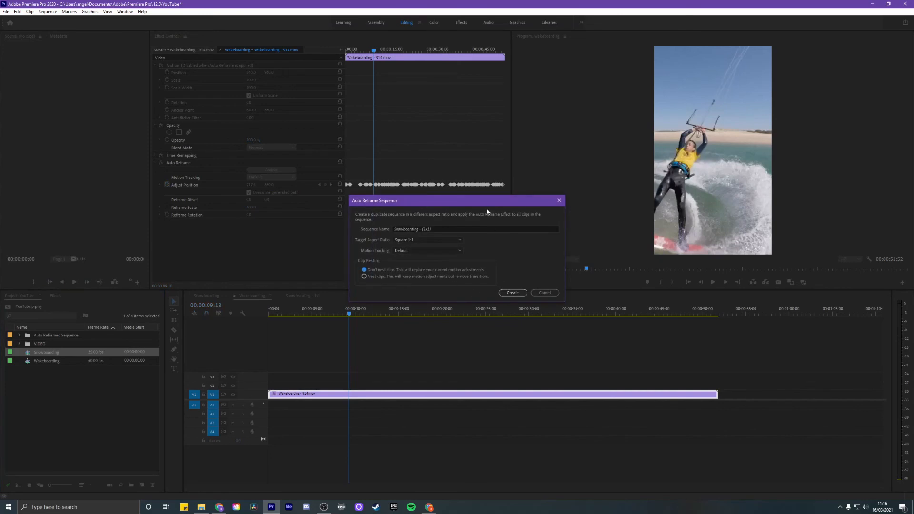
pyautogui.click(435, 239)
pyautogui.click(435, 255)
pyautogui.click(512, 292)
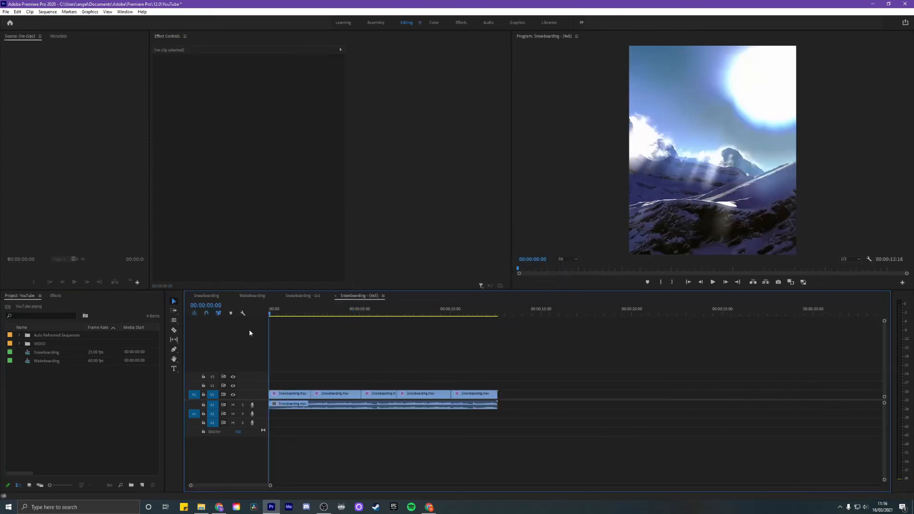
# Create a Vertical 9:16 auto-reframed duplicate of the Snowboarding sequence and expand the Auto Reframed Sequences bin
pyautogui.rightClick(58, 350)
pyautogui.click(102, 277)
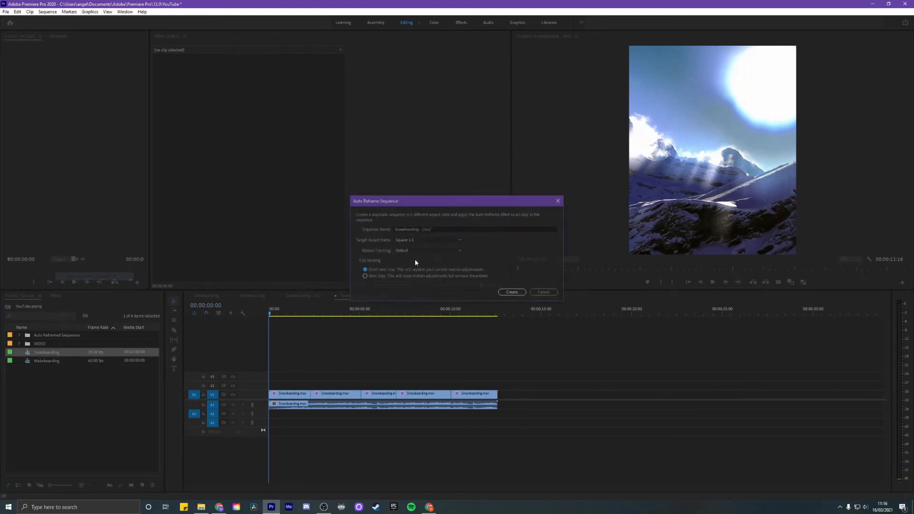
pyautogui.click(430, 239)
pyautogui.click(428, 268)
pyautogui.click(513, 292)
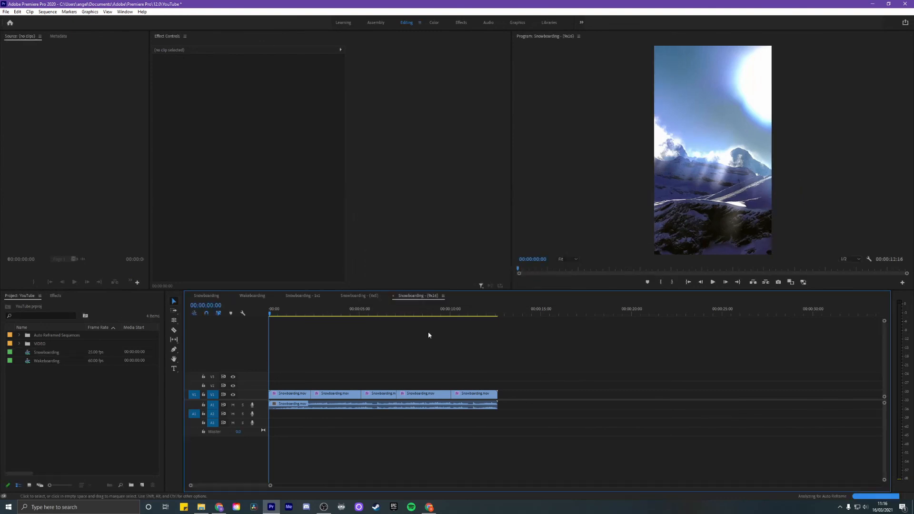
pyautogui.click(19, 336)
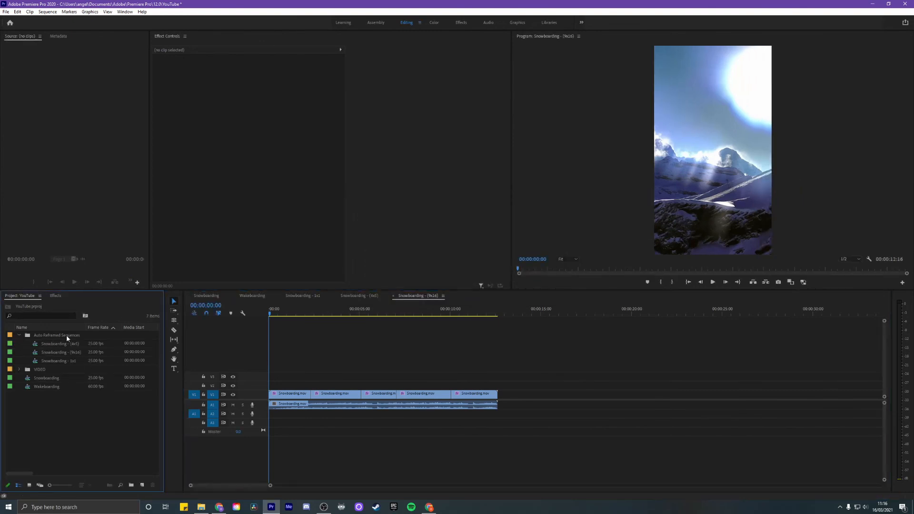